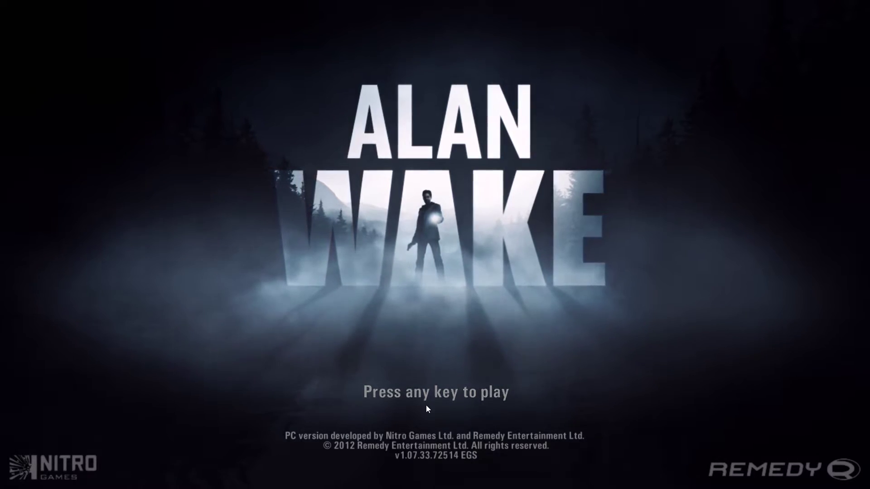
# Enter Alan Wake's main menu and check the options, including subtitles and video commentary, and the extras for a language setting.
pyautogui.press('Return')
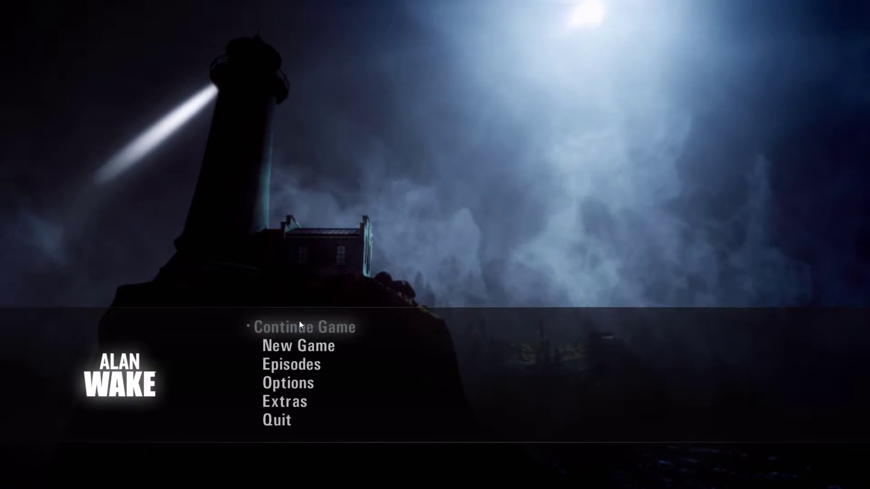
pyautogui.click(287, 384)
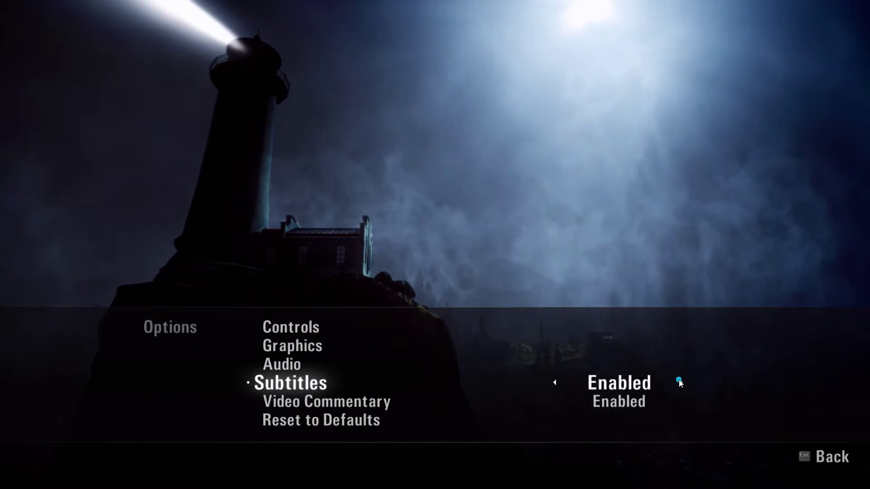
pyautogui.click(682, 383)
pyautogui.click(683, 383)
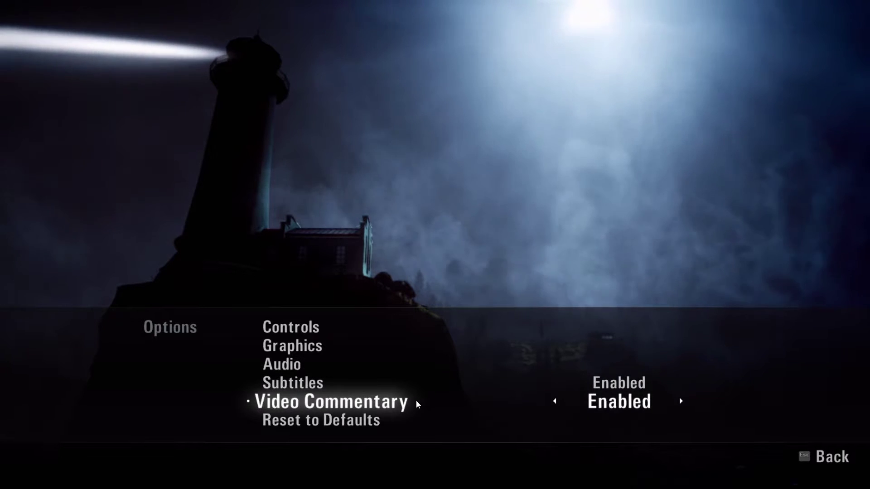
pyautogui.click(680, 402)
pyautogui.click(680, 401)
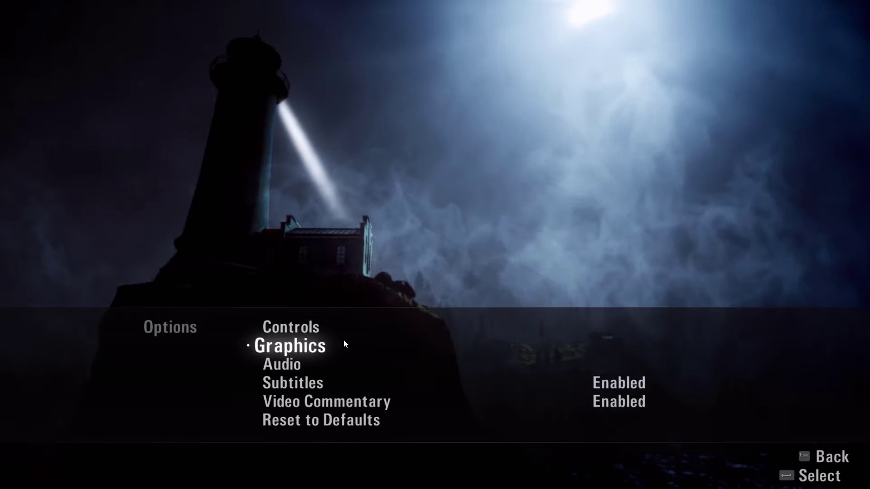
pyautogui.click(824, 455)
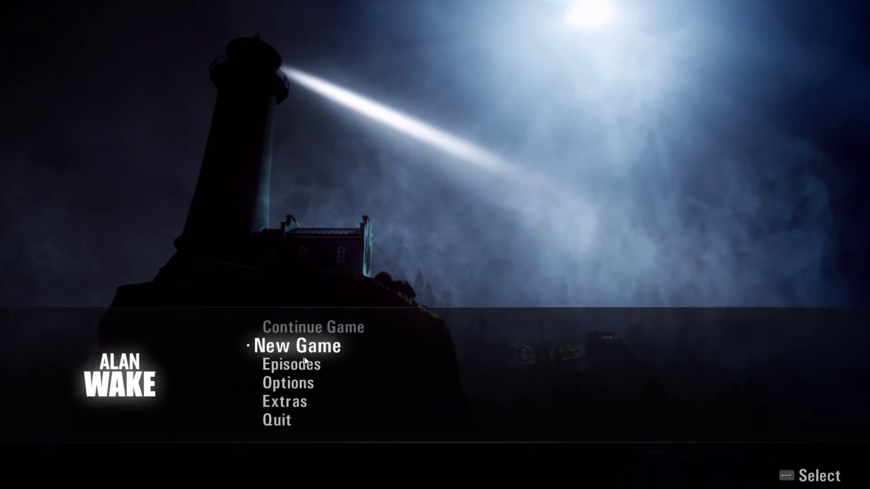
pyautogui.click(290, 402)
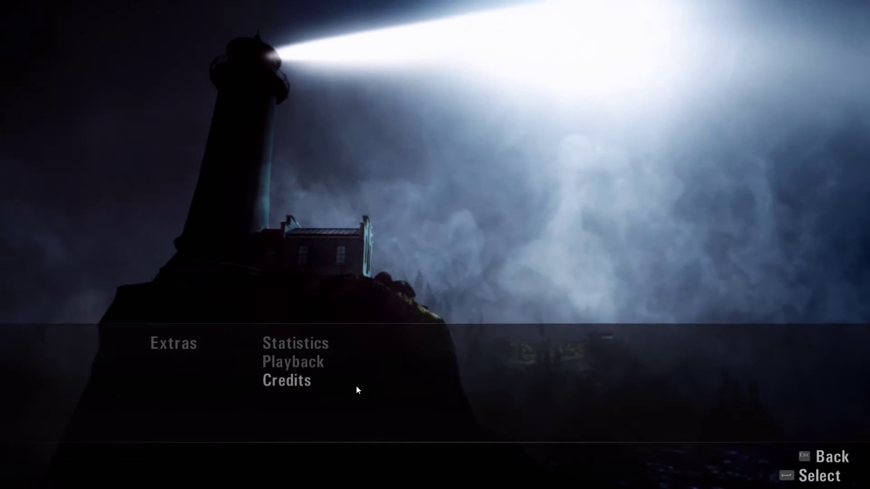
pyautogui.click(825, 456)
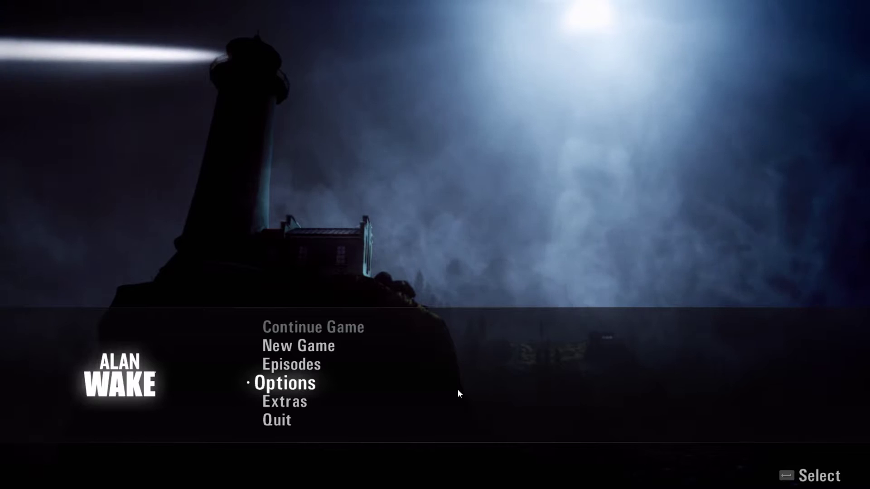
# Quit Alan Wake and open the game library in the Epic Games launcher.
pyautogui.click(292, 422)
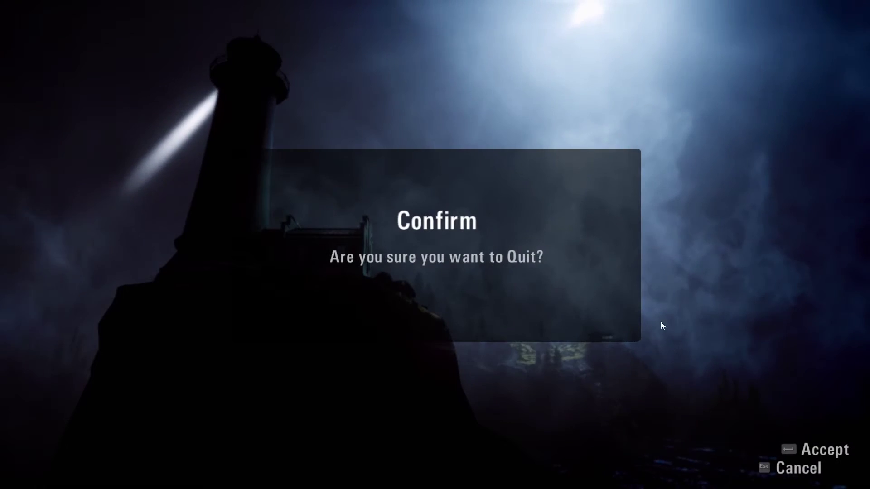
pyautogui.click(815, 449)
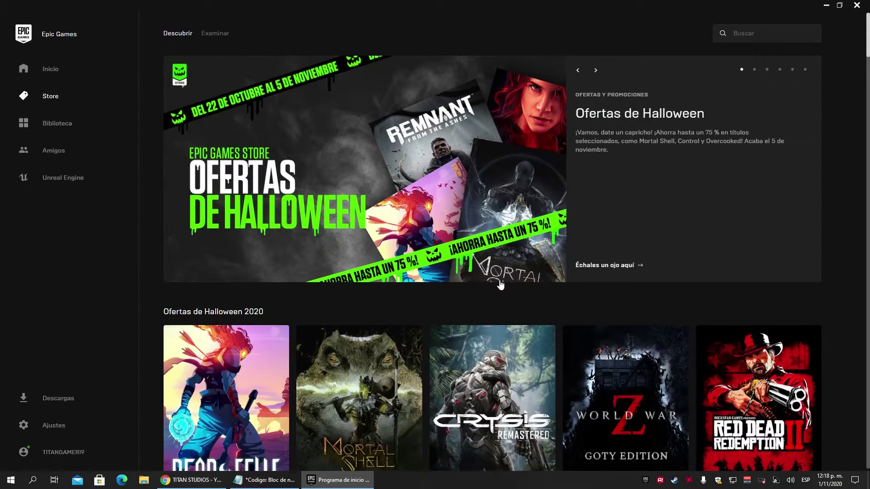
pyautogui.click(48, 127)
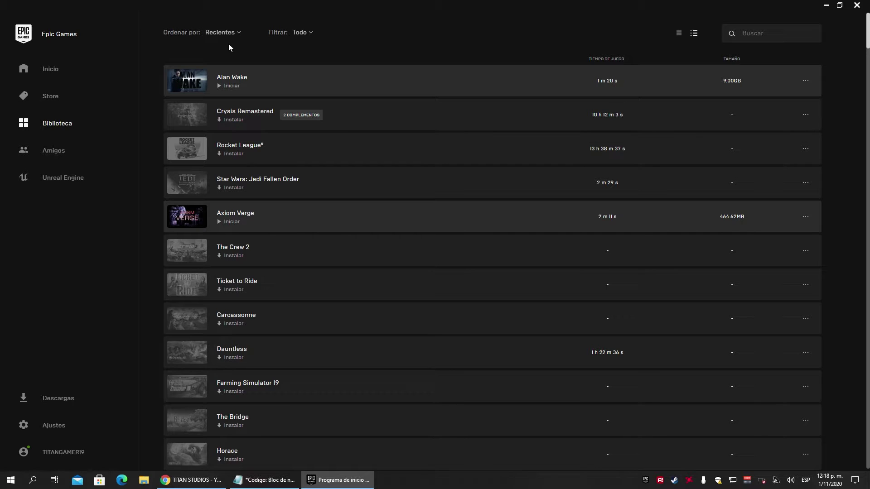
# Switch to the Codigo note in Notepad, compare the codes type -locale=esm and type -locale=es, and minimize the note.
pyautogui.click(272, 480)
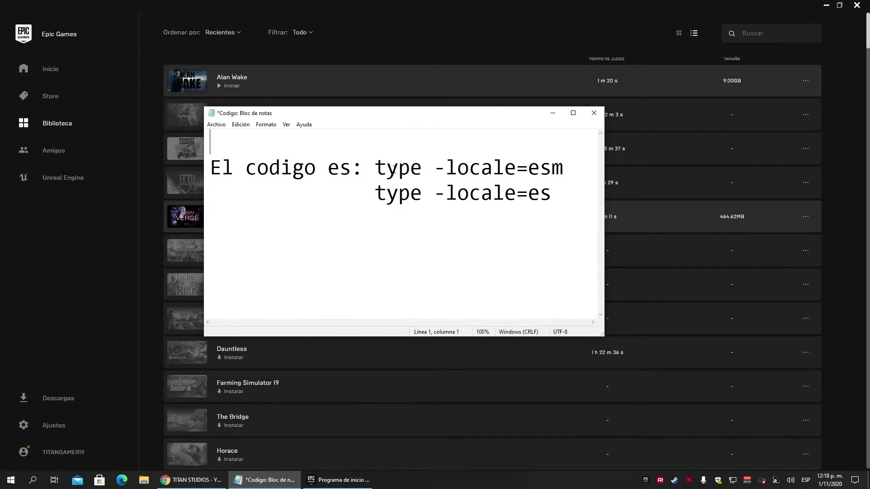
pyautogui.moveTo(377, 168); pyautogui.dragTo(562, 168)
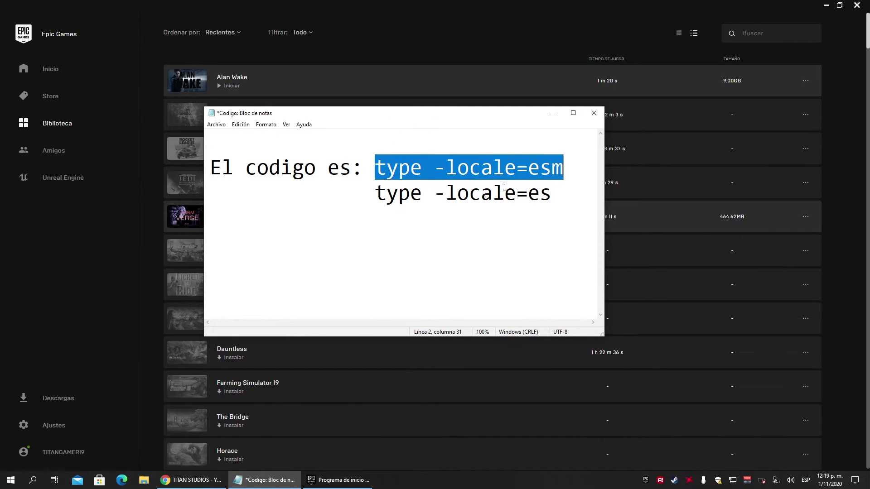
pyautogui.moveTo(375, 194); pyautogui.dragTo(551, 205)
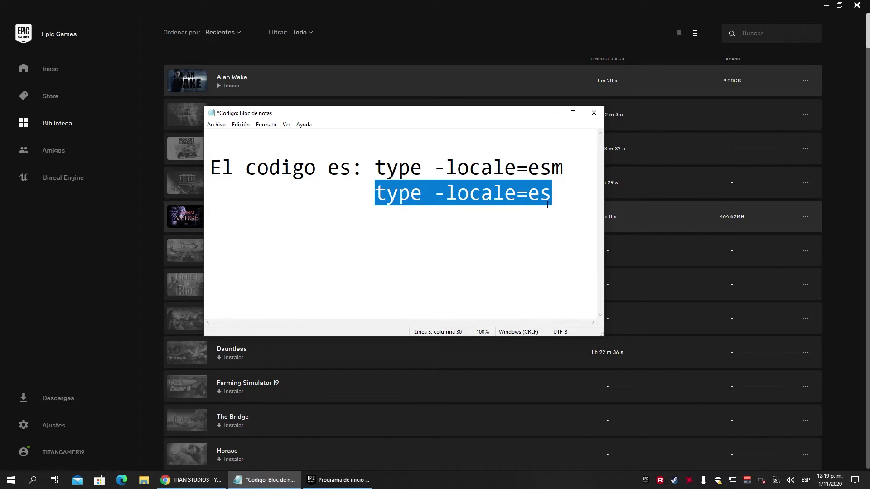
pyautogui.click(374, 167)
pyautogui.moveTo(374, 167); pyautogui.dragTo(564, 168)
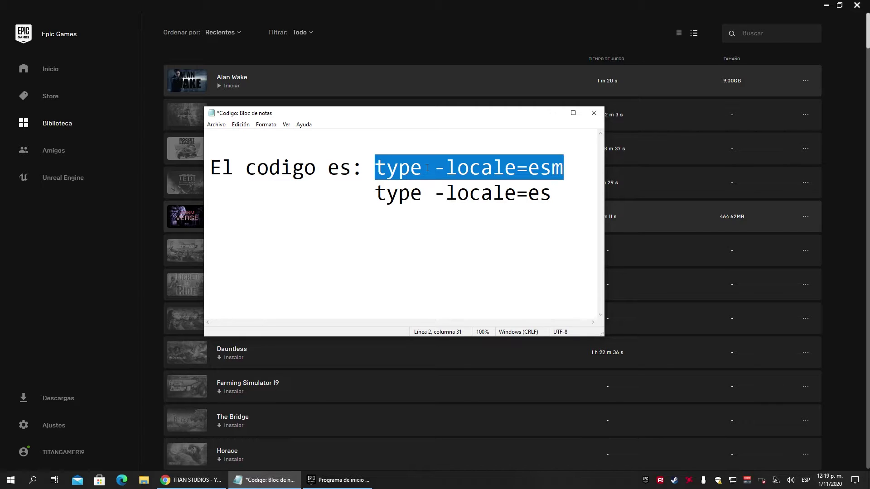
pyautogui.moveTo(528, 167); pyautogui.dragTo(562, 169)
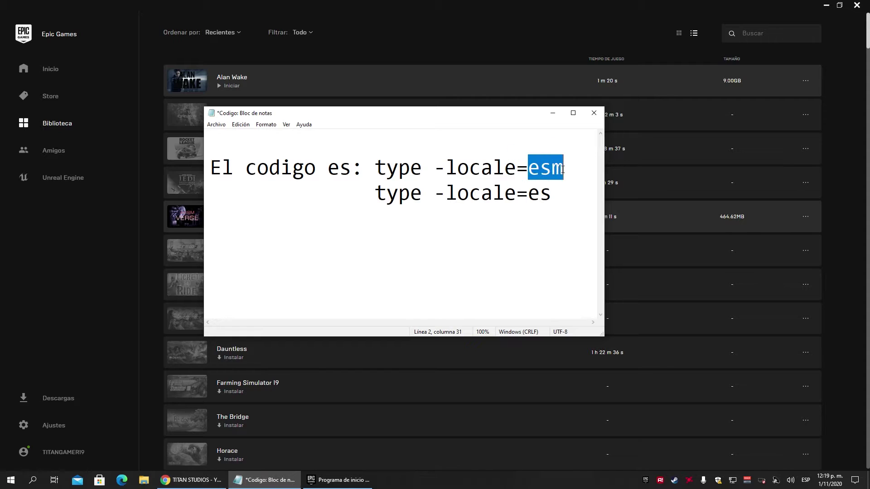
pyautogui.click(539, 169)
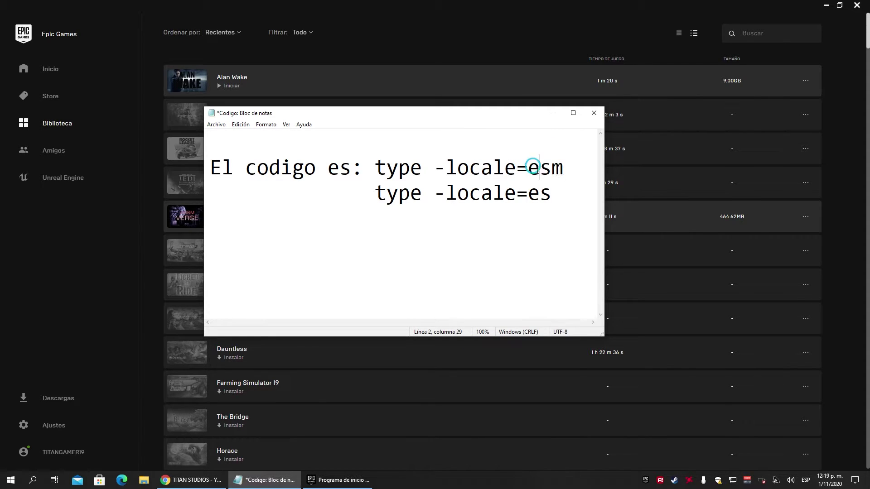
pyautogui.moveTo(551, 169); pyautogui.dragTo(563, 178)
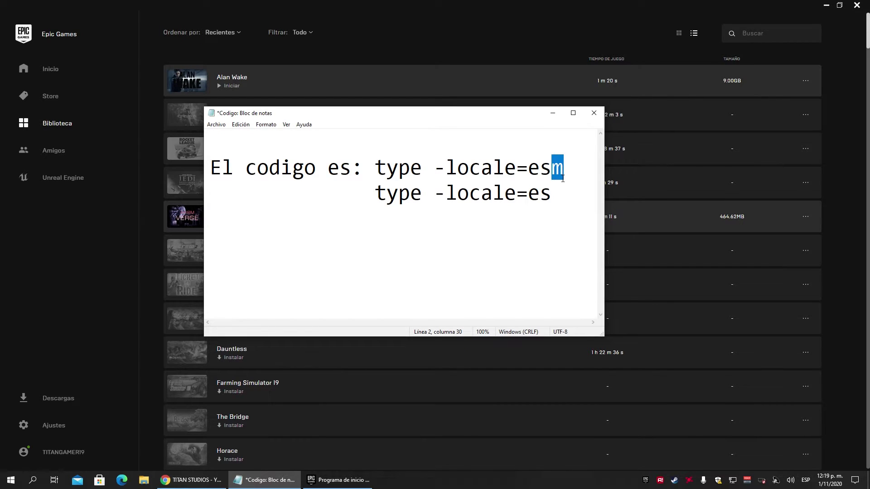
pyautogui.moveTo(531, 202); pyautogui.dragTo(551, 199)
pyautogui.click(551, 199)
pyautogui.moveTo(549, 194); pyautogui.dragTo(375, 193)
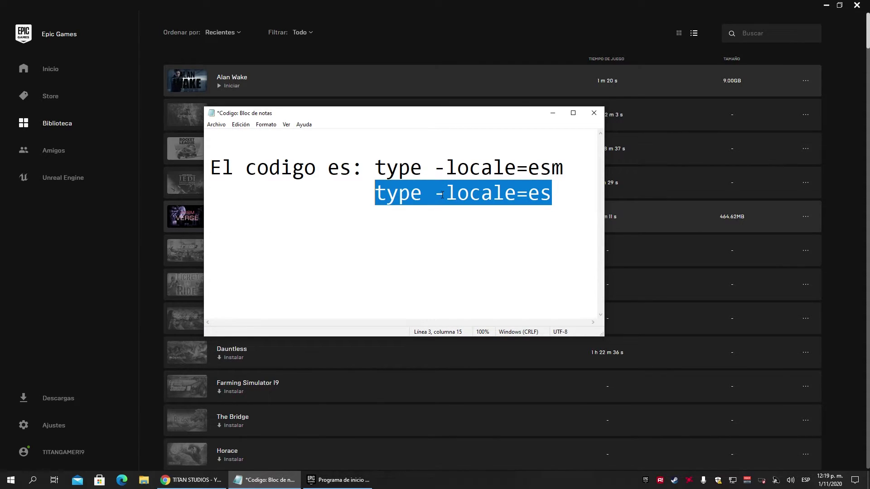
pyautogui.click(563, 175)
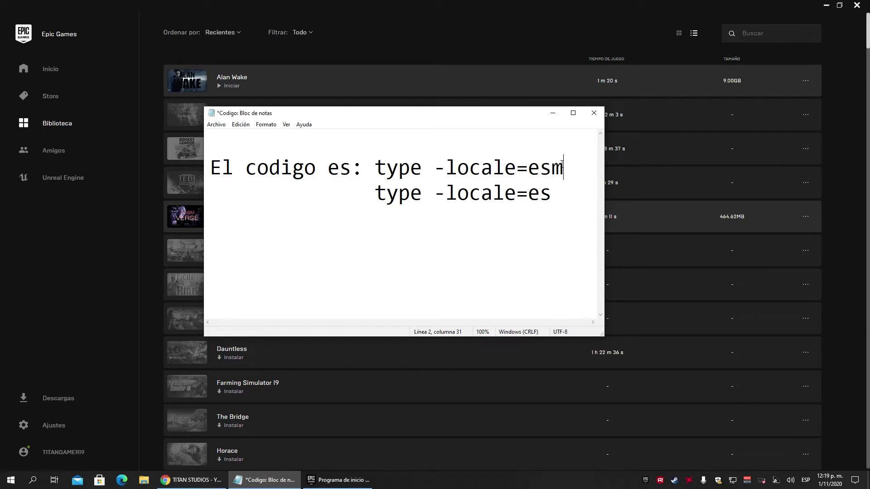
pyautogui.moveTo(564, 168); pyautogui.dragTo(379, 164)
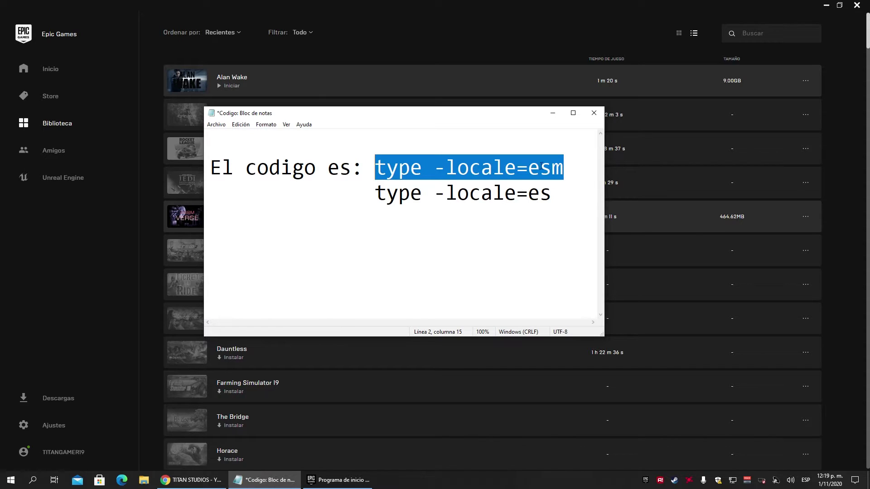
pyautogui.click(528, 167)
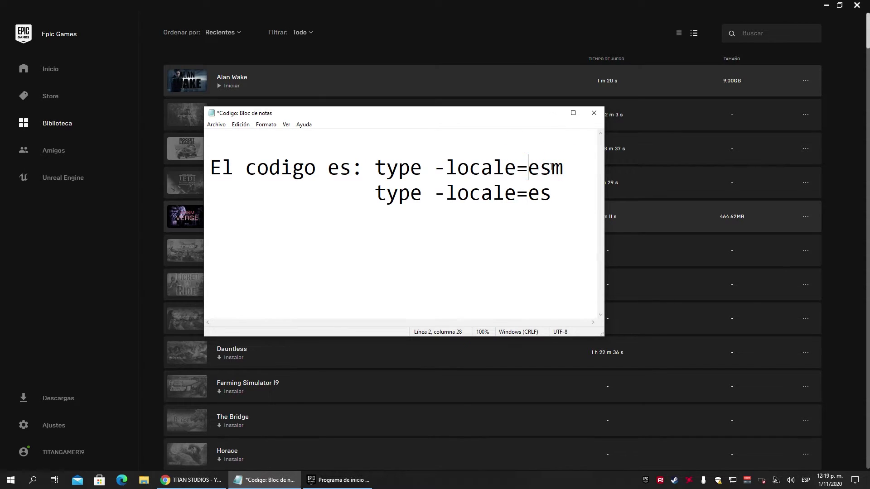
pyautogui.click(563, 166)
pyautogui.moveTo(562, 166); pyautogui.dragTo(375, 166)
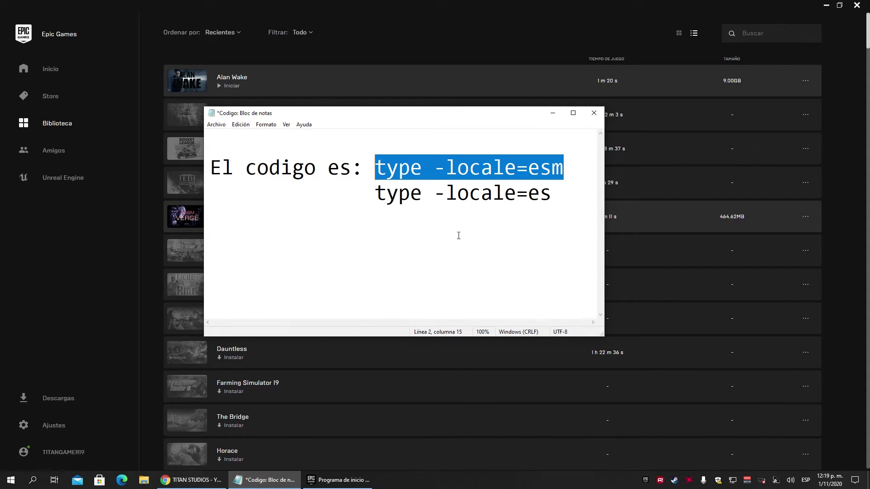
pyautogui.click(553, 113)
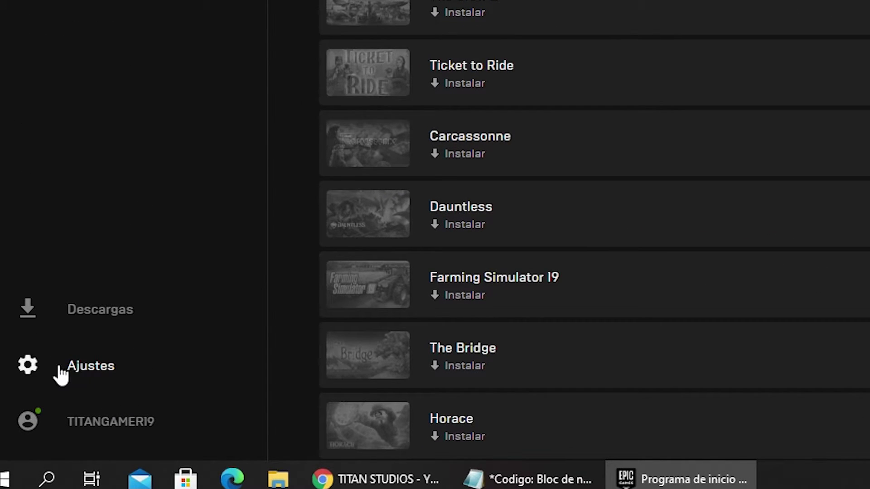
# In the Epic Games launcher settings, enable additional command line arguments for Alan Wake with type -locale=esm.
pyautogui.click(87, 369)
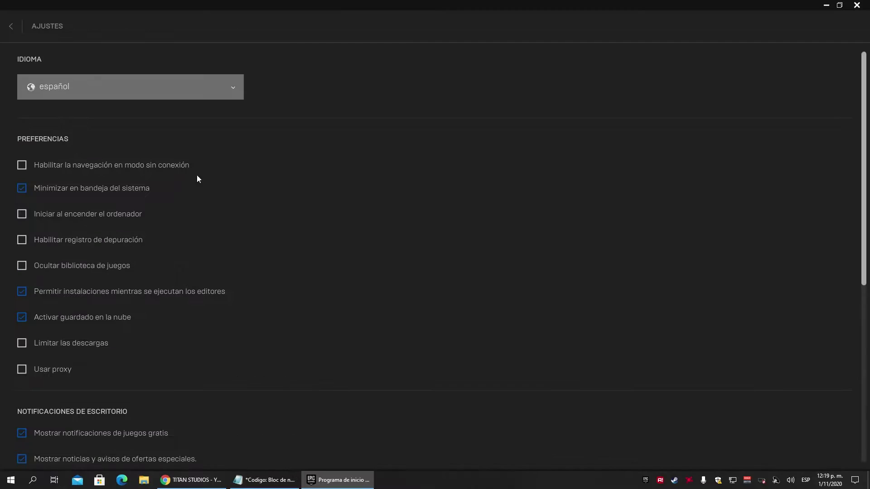
pyautogui.scroll(-1, 404, 143)
pyautogui.scroll(1, 602, 138)
pyautogui.moveTo(863, 97); pyautogui.dragTo(864, 273)
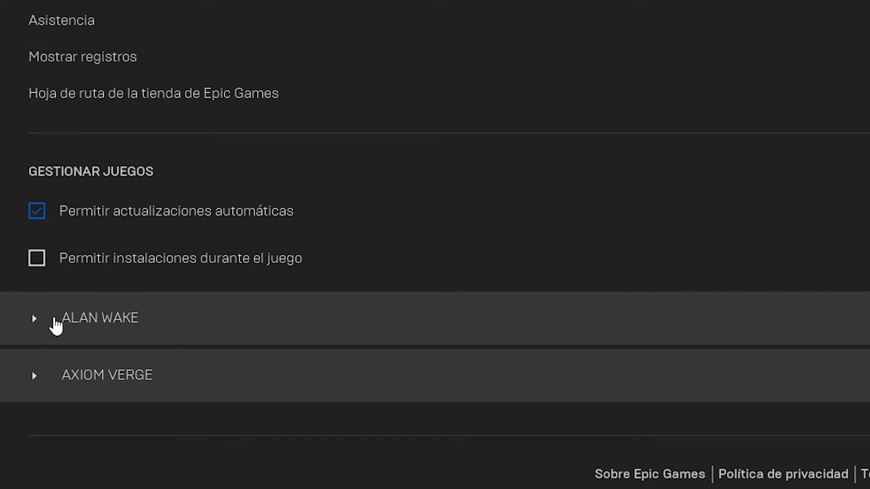
pyautogui.click(43, 324)
pyautogui.scroll(-2, 344, 128)
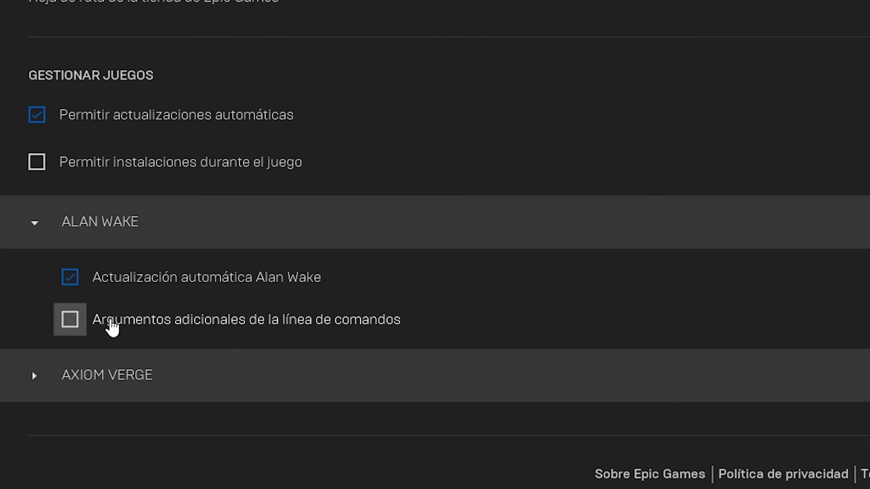
pyautogui.click(71, 320)
pyautogui.scroll(-1, 291, 307)
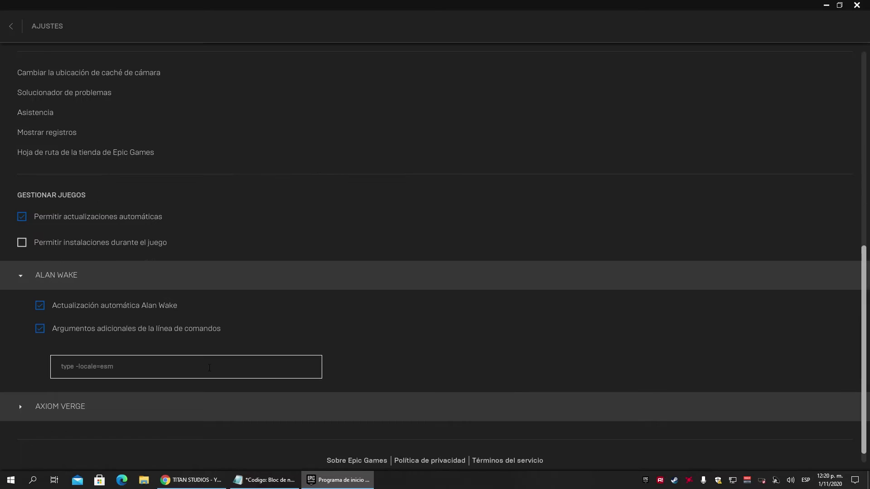
# Review both locale codes in the Codigo note in Notepad again and return to the launcher's settings.
pyautogui.hotkey('alt', 'Tab')
pyautogui.click(552, 193)
pyautogui.moveTo(552, 193); pyautogui.dragTo(357, 166)
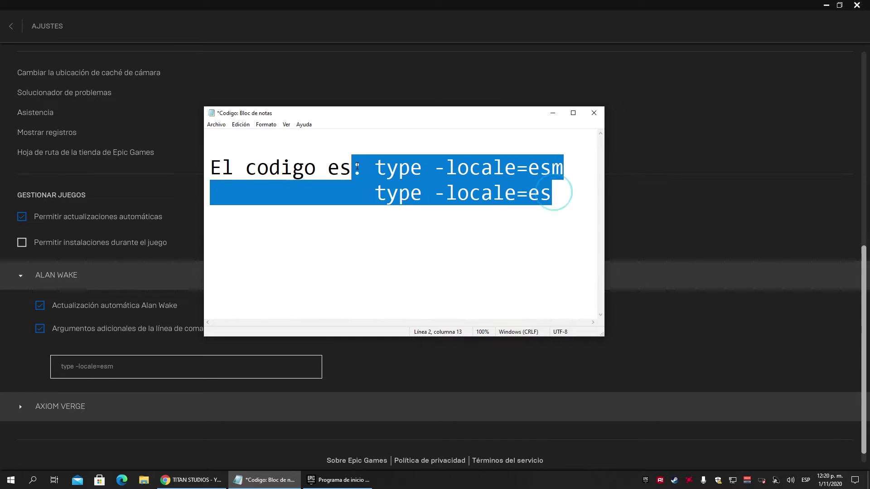
pyautogui.click(385, 207)
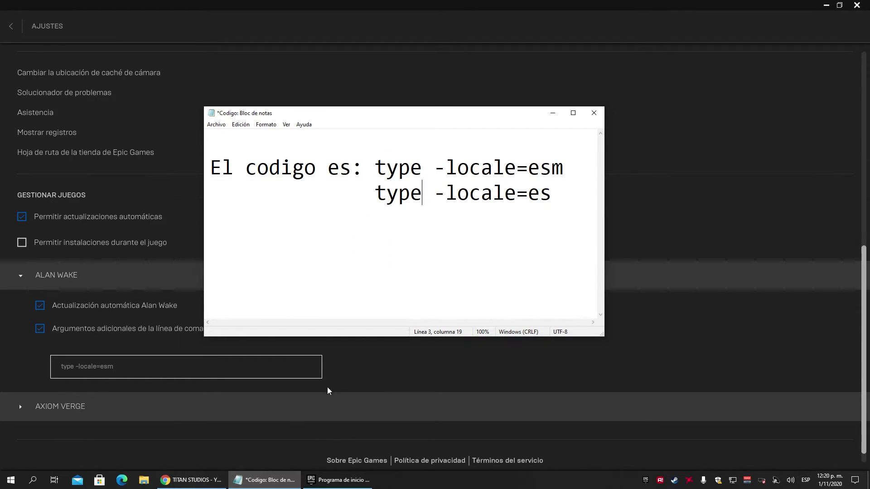
pyautogui.click(361, 376)
pyautogui.scroll(-1, 268, 295)
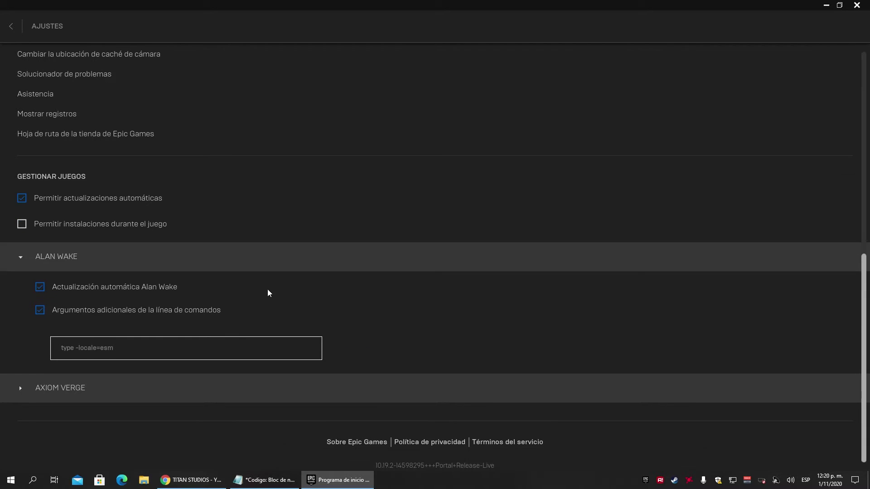
# Leave the launcher settings, reopen them to review Alan Wake's game settings, and return to the library.
pyautogui.click(10, 26)
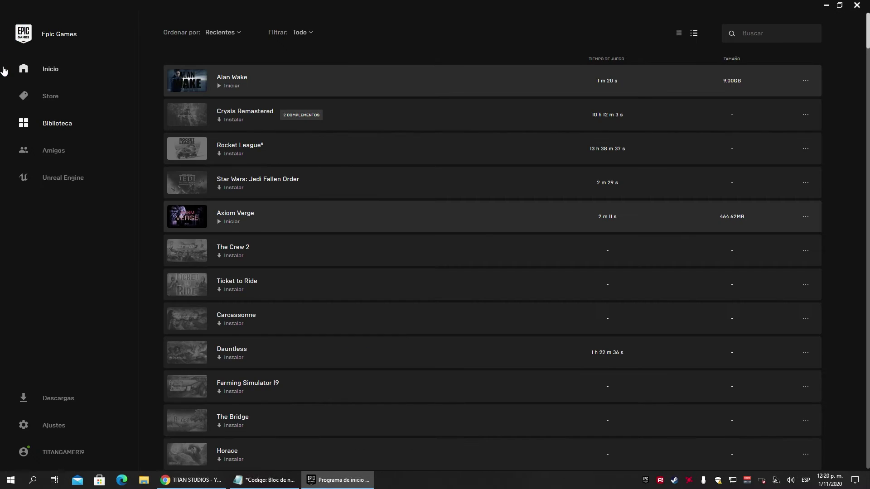
pyautogui.click(54, 424)
pyautogui.scroll(-4, 122, 207)
pyautogui.scroll(-6, 123, 208)
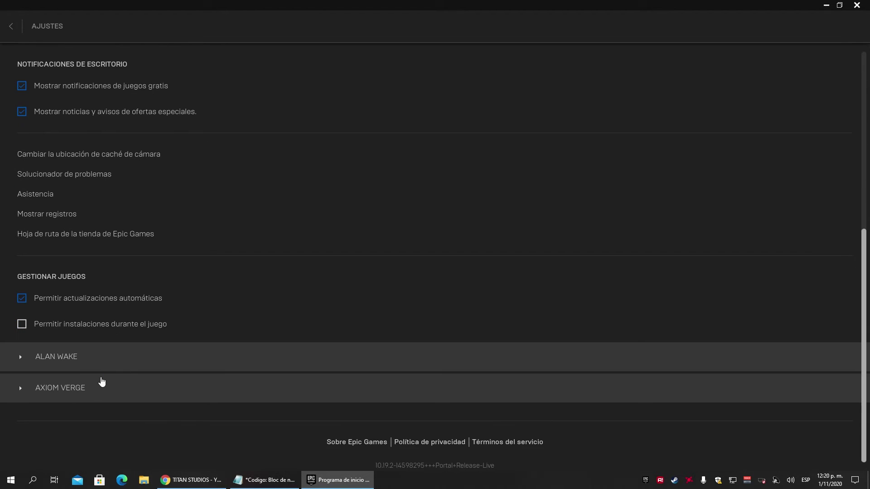
pyautogui.click(102, 358)
pyautogui.click(10, 24)
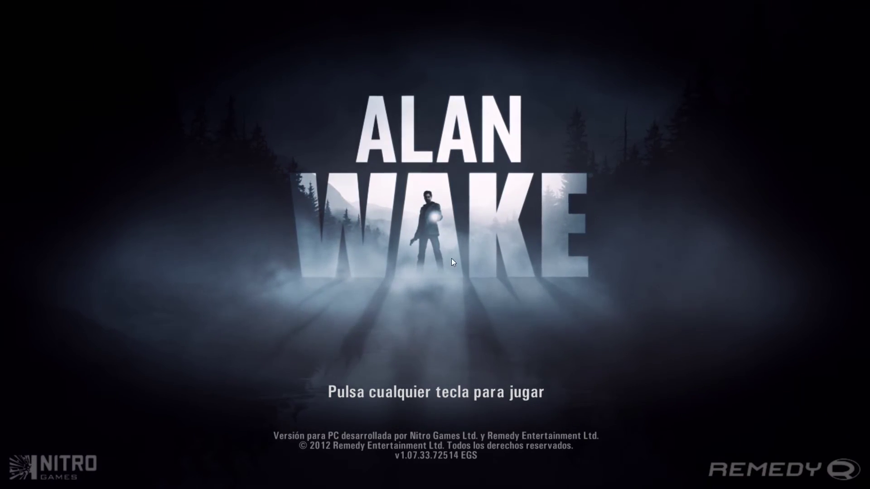
# Enter the relaunched game's main menu and check the language of its options menu.
pyautogui.click(433, 348)
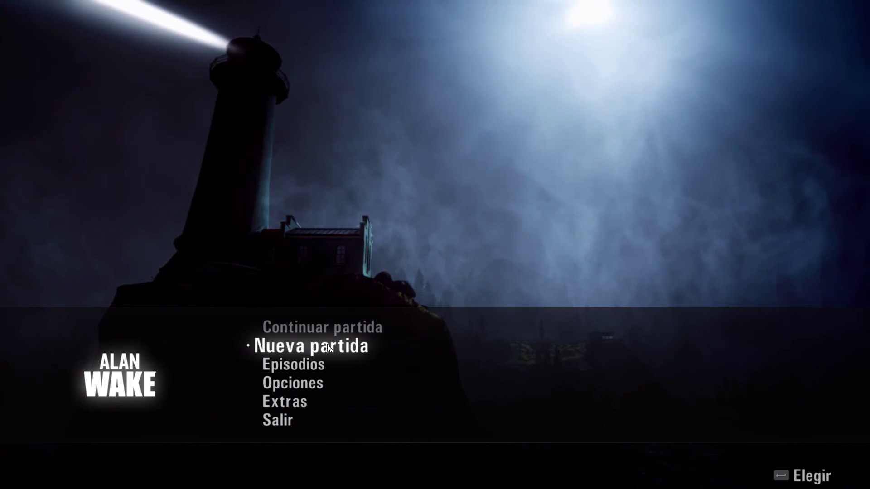
pyautogui.click(302, 384)
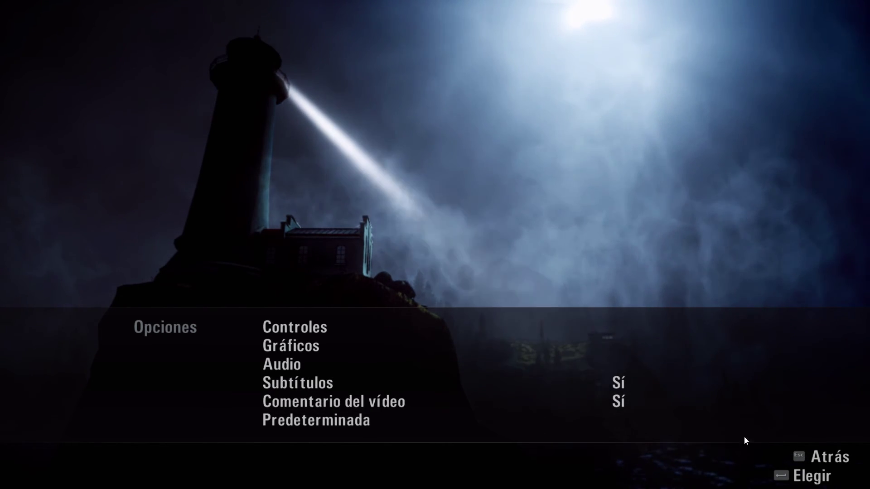
pyautogui.press('Escape')
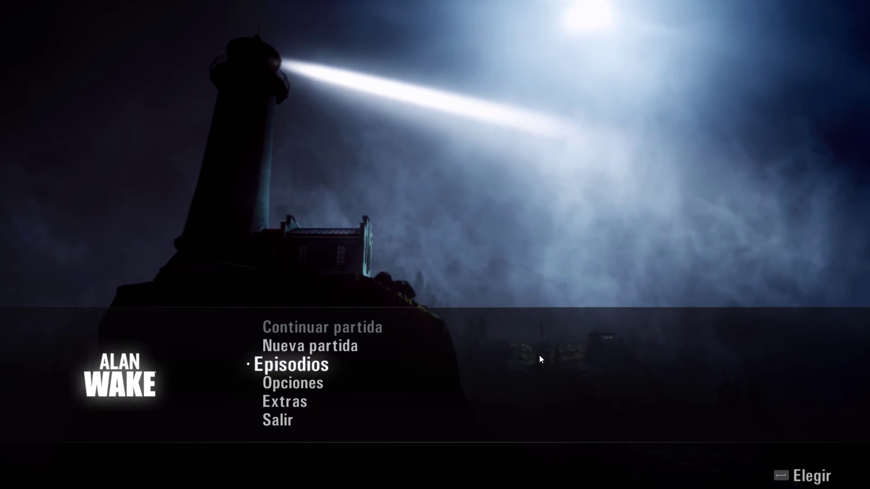